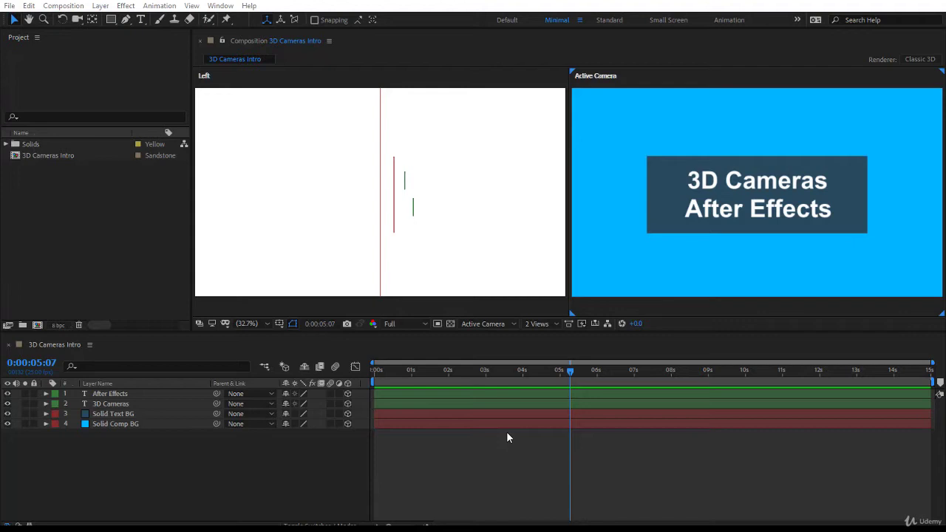
Select the 3D Cameras Intro composition to show its 1920 x 1080, 15-second, 25 fps details
left_click(128, 294)
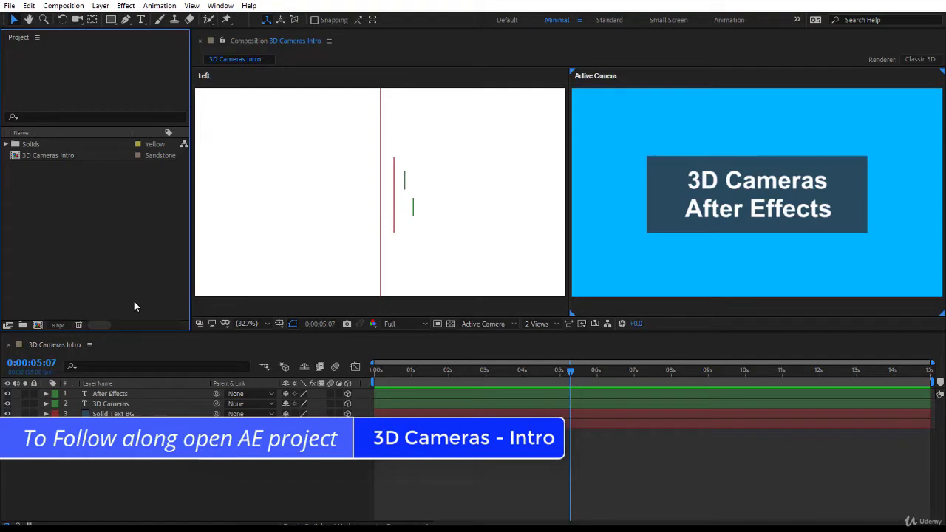
left_click(54, 157)
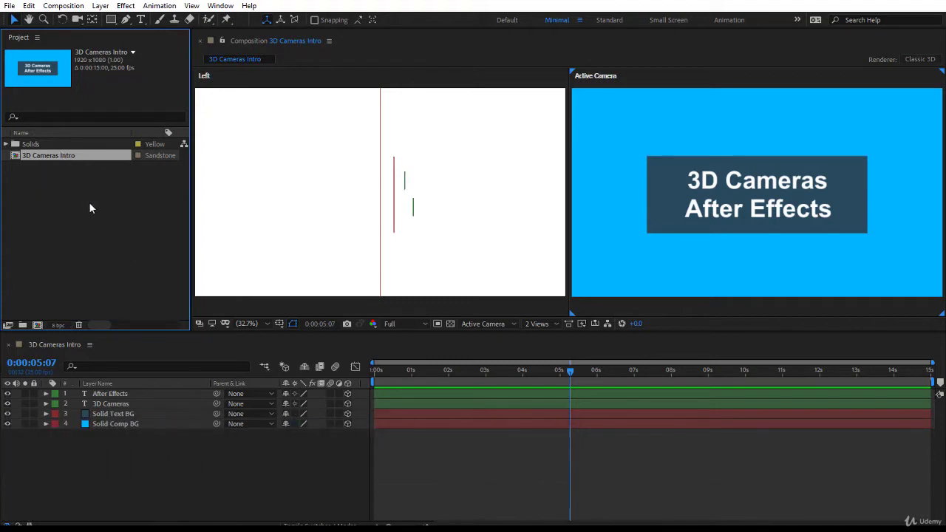
left_click(437, 474)
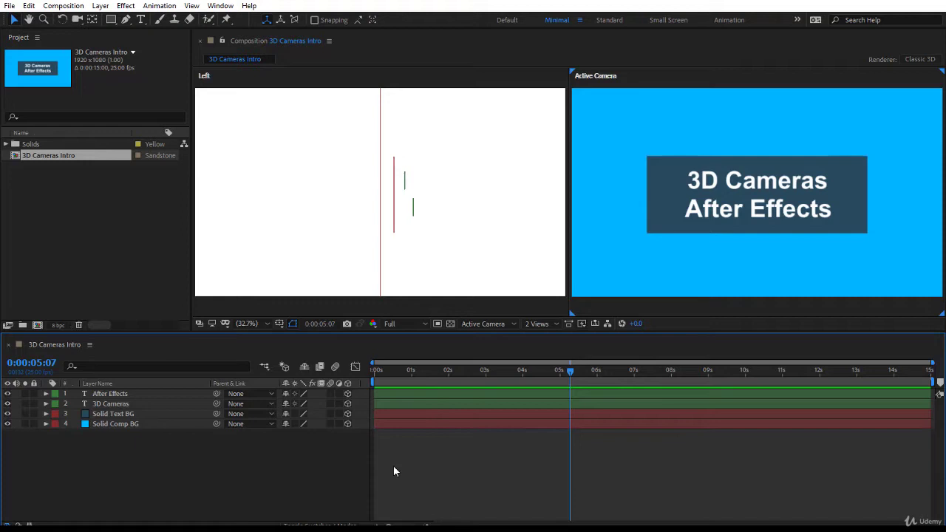
Reset the Minimal workspace to its saved layout and make the Left view active
left_click(580, 20)
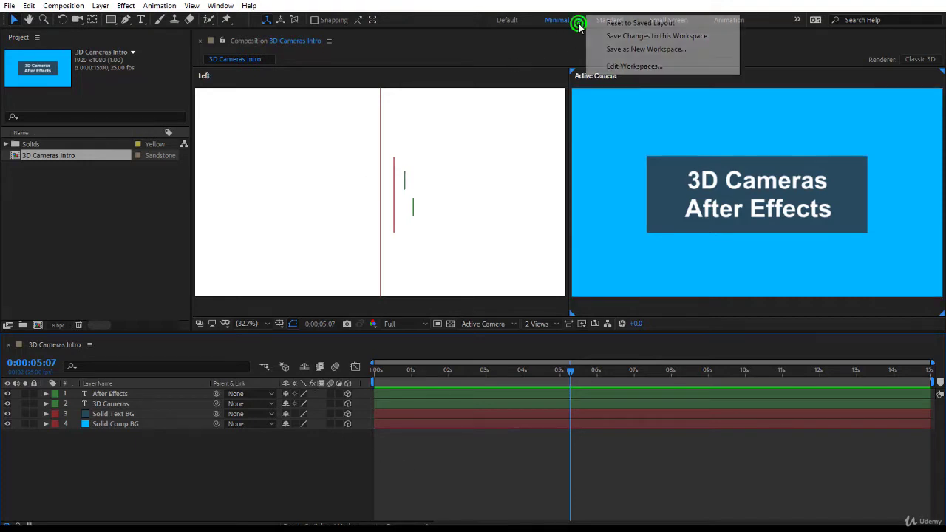
left_click(598, 24)
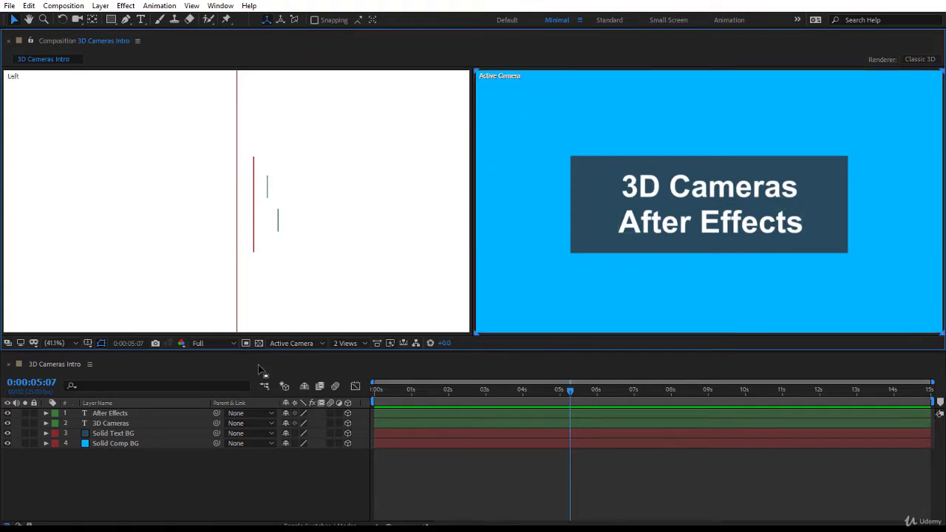
left_click(307, 302)
Inspect the After Effects, 3D Cameras, Solid Text BG and Solid Comp BG layers, then deselect all
left_click(130, 413)
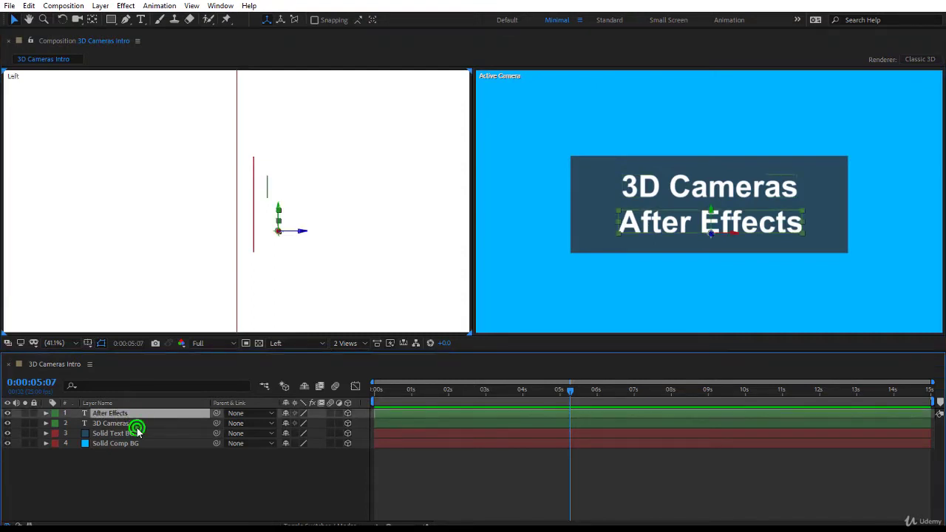
left_click(136, 426)
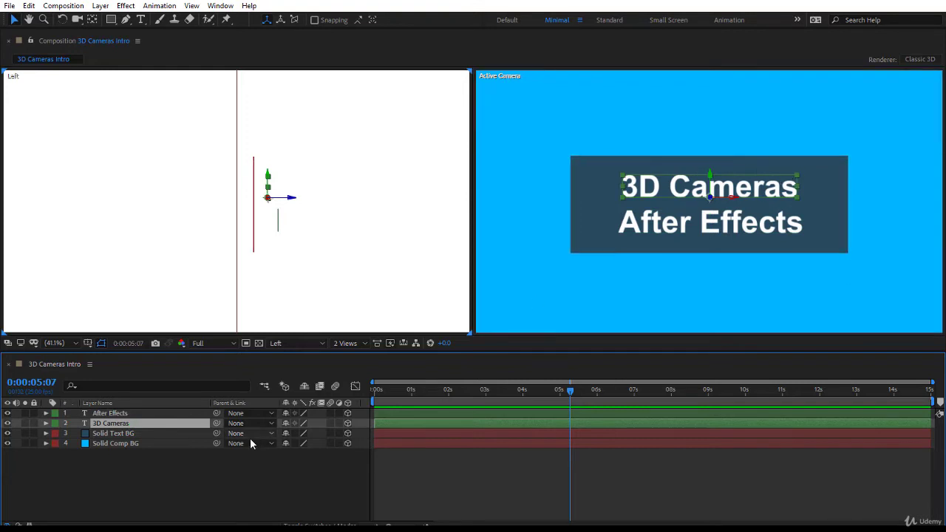
left_click(174, 433)
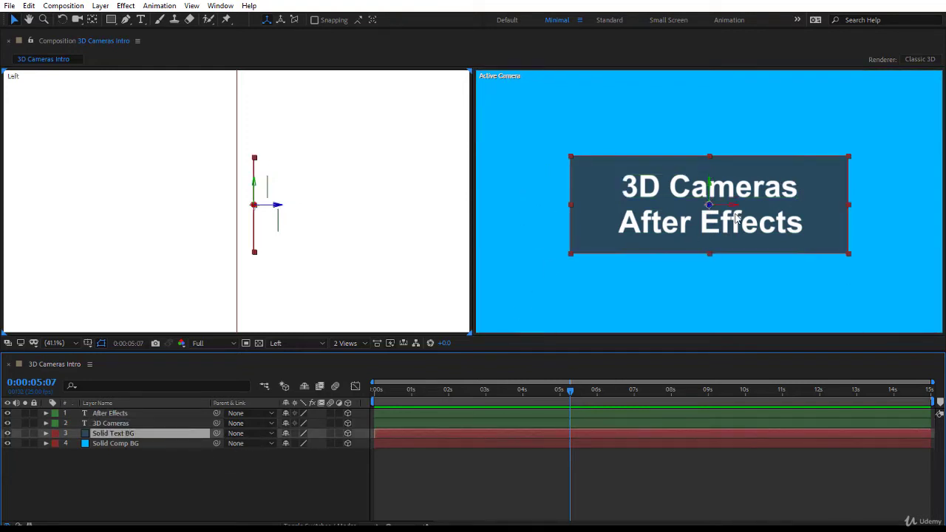
left_click(172, 444)
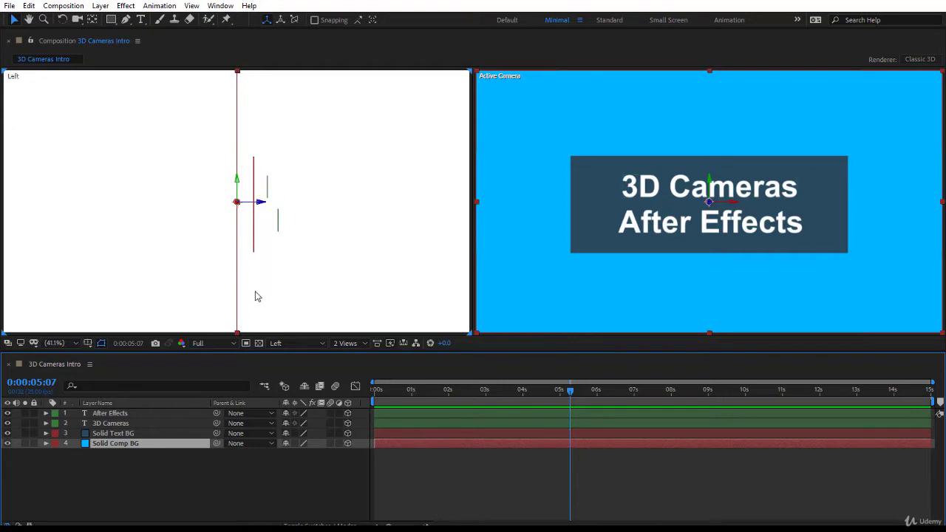
left_click(633, 185)
left_click(632, 218)
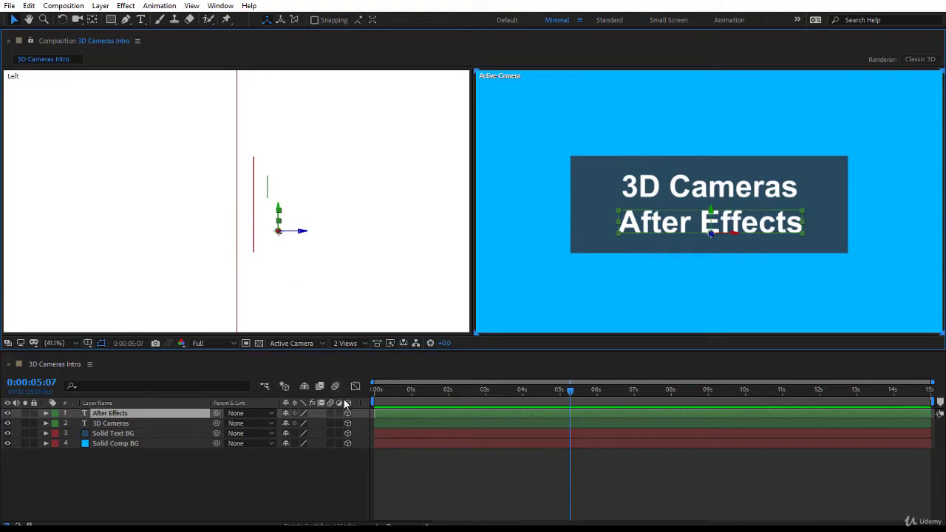
left_click(408, 470)
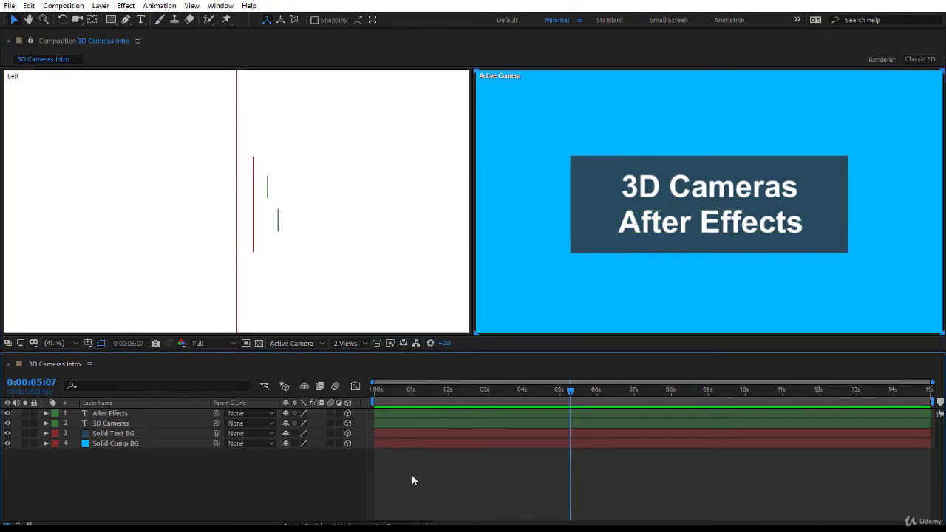
Add a new camera layer from the timeline's New menu, bringing up Camera Settings
left_click(100, 6)
mouse_move(120, 19)
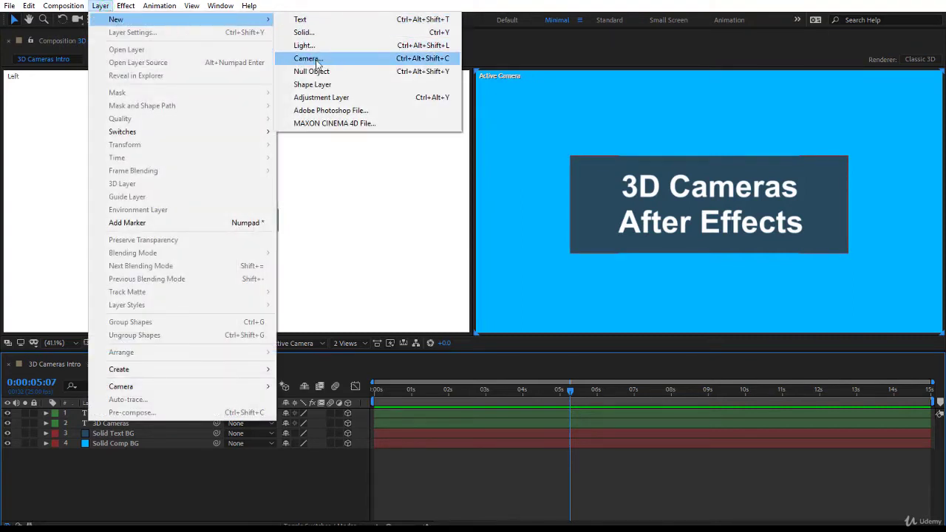
right_click(445, 481)
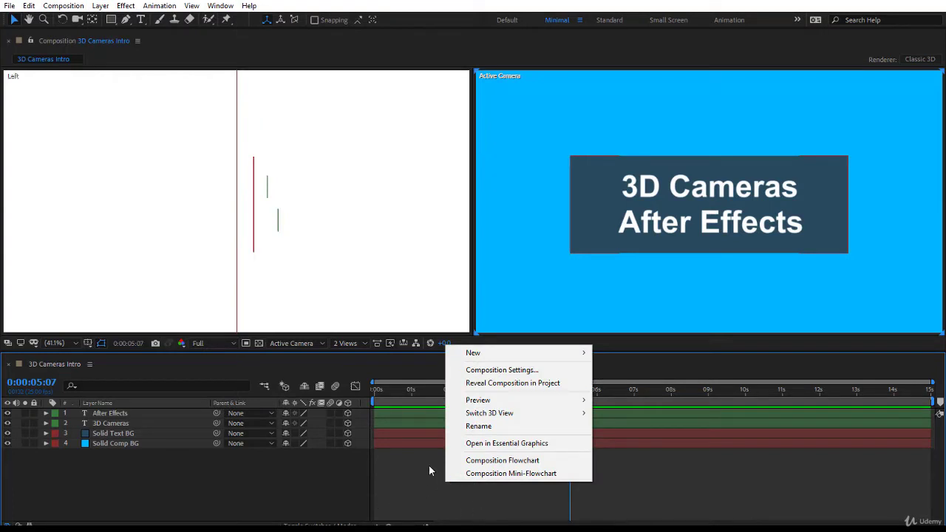
mouse_move(490, 352)
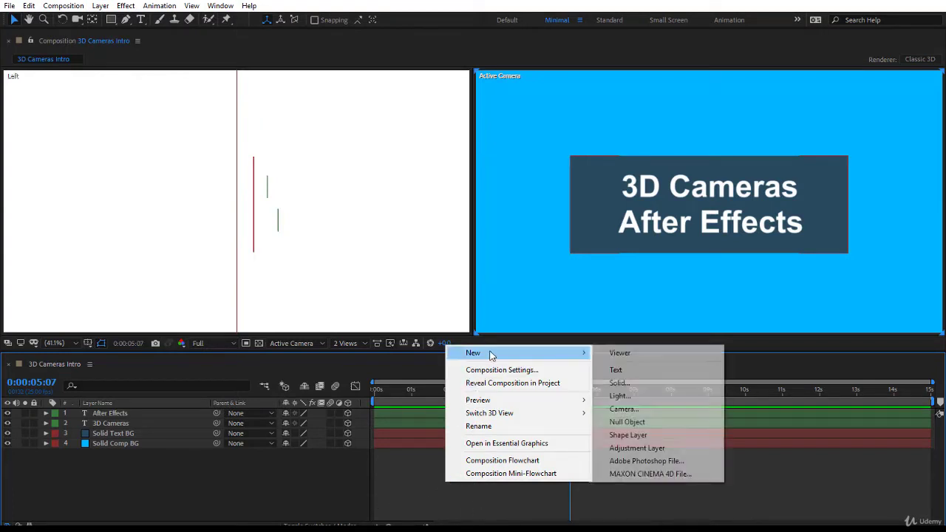
left_click(624, 408)
left_click_drag(666, 244, 671, 203)
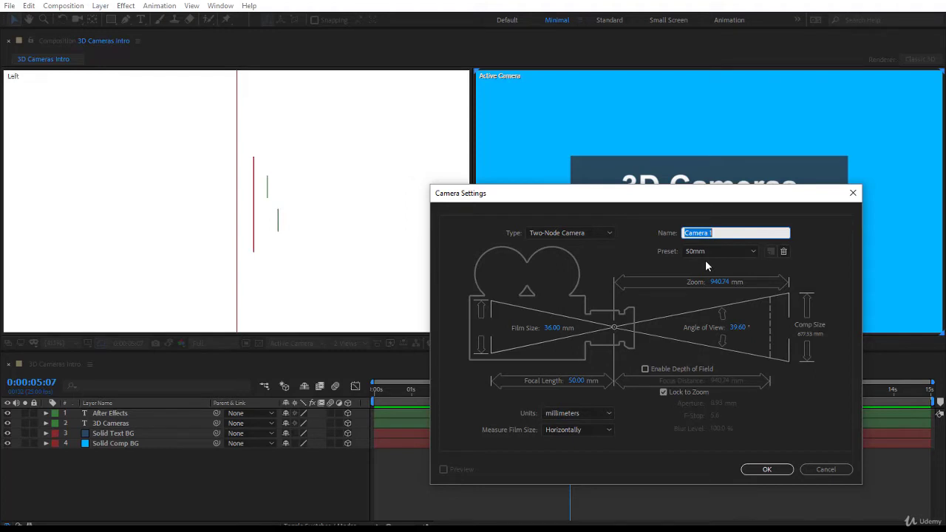
Keep Camera 1's type as Two-Node Camera and bring up the lens preset list
key("Tab")
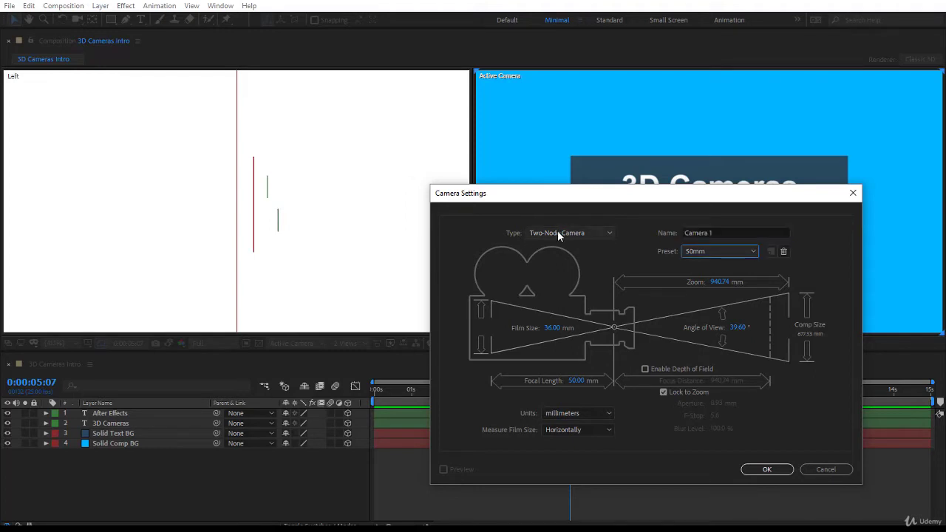
left_click(558, 233)
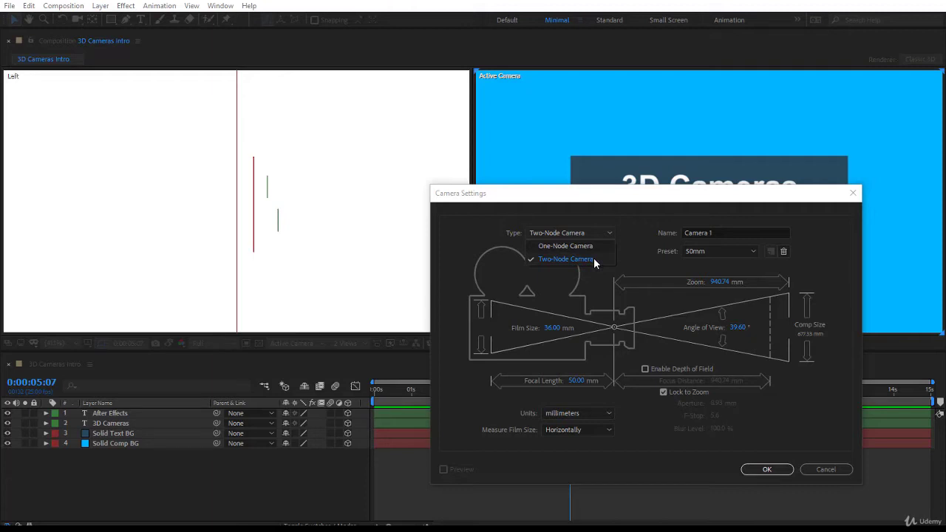
left_click(611, 212)
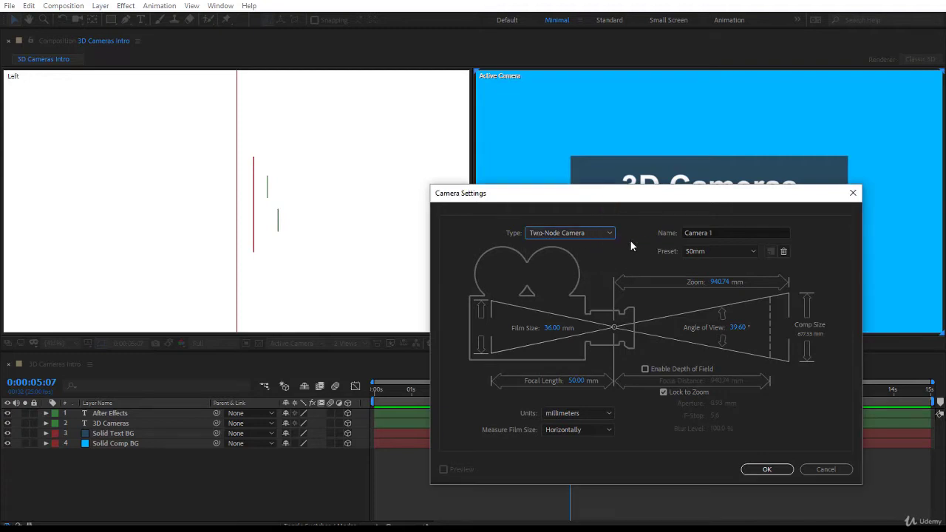
left_click(697, 250)
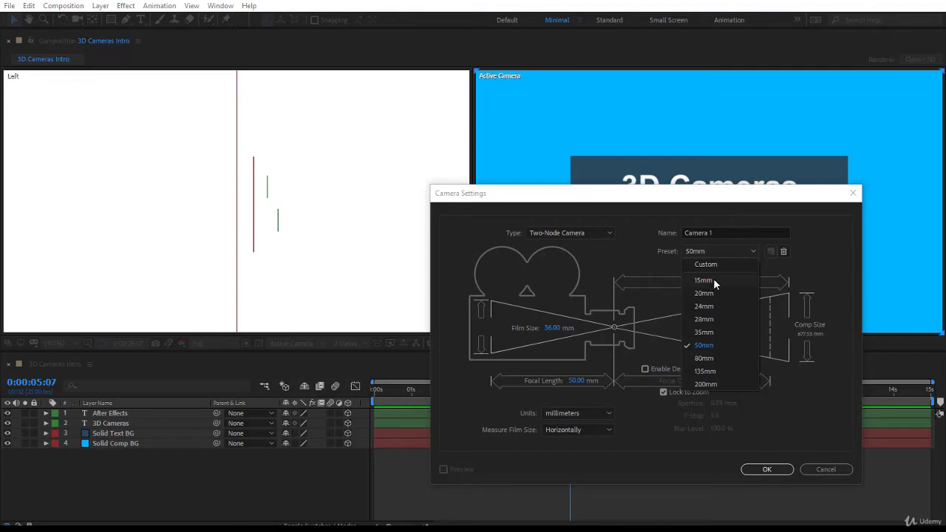
Apply the 15mm lens preset to Camera 1 and show its values in pixels
left_click(713, 281)
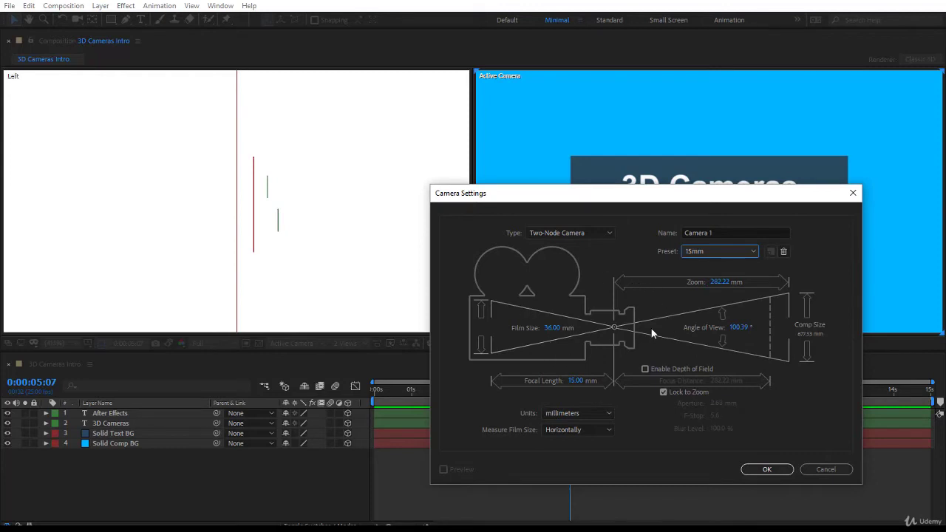
left_click(552, 416)
left_click(572, 430)
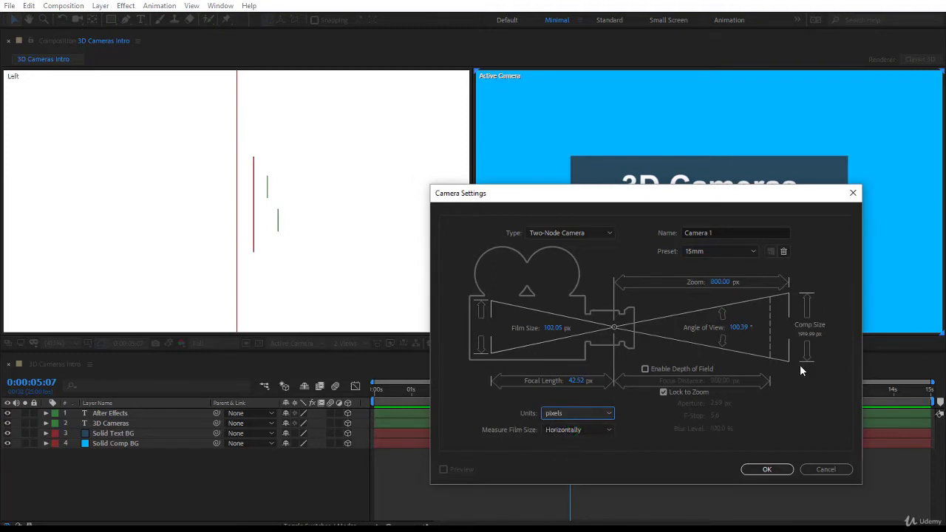
left_click(701, 251)
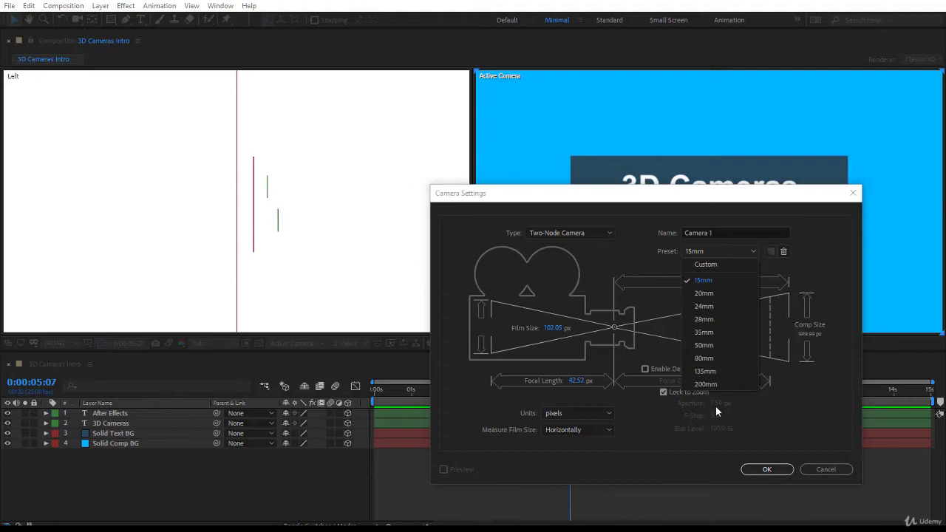
left_click(648, 263)
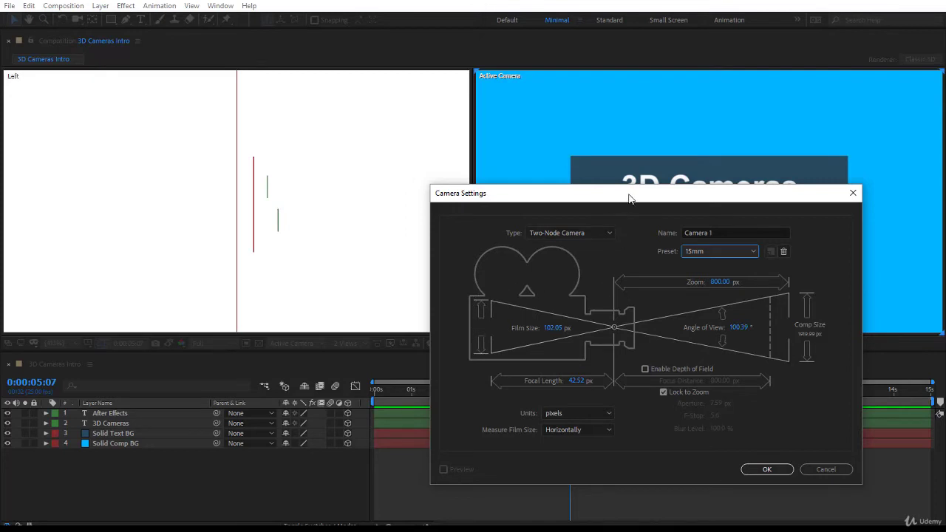
left_click_drag(629, 198, 632, 175)
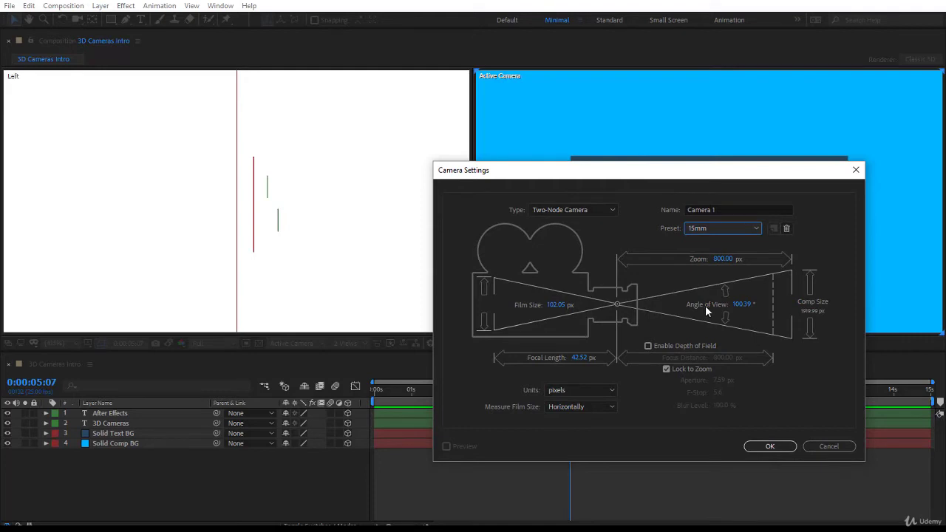
Create Camera 1 and set the Left view's Camera Wireframes option to always On
left_click(770, 446)
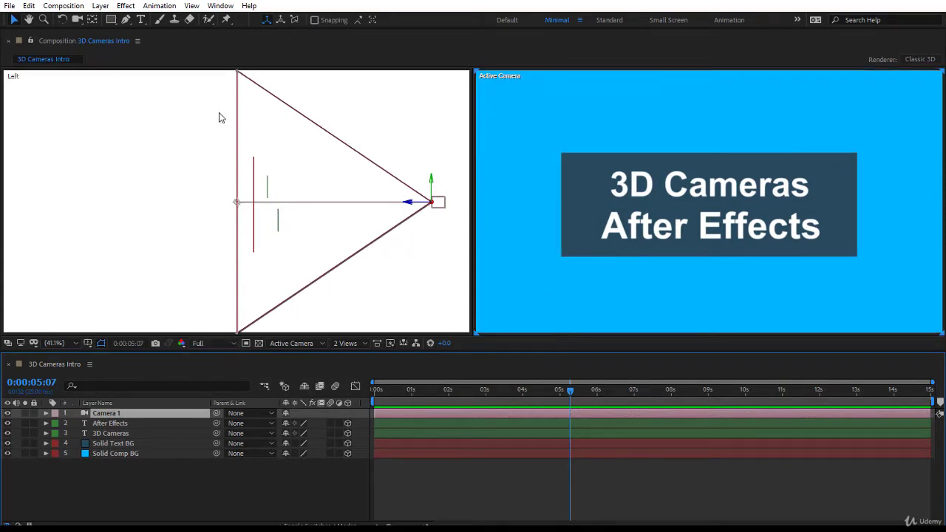
left_click(142, 186)
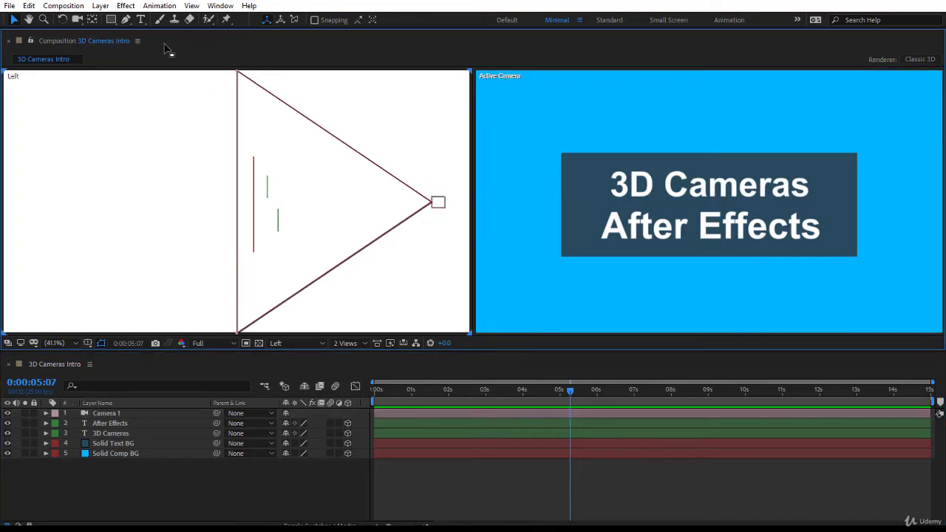
left_click(137, 41)
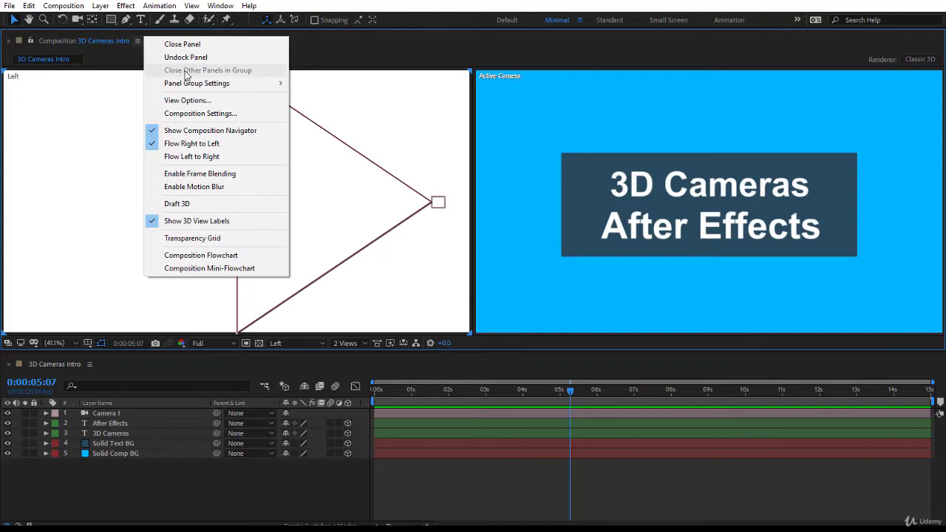
key("Escape")
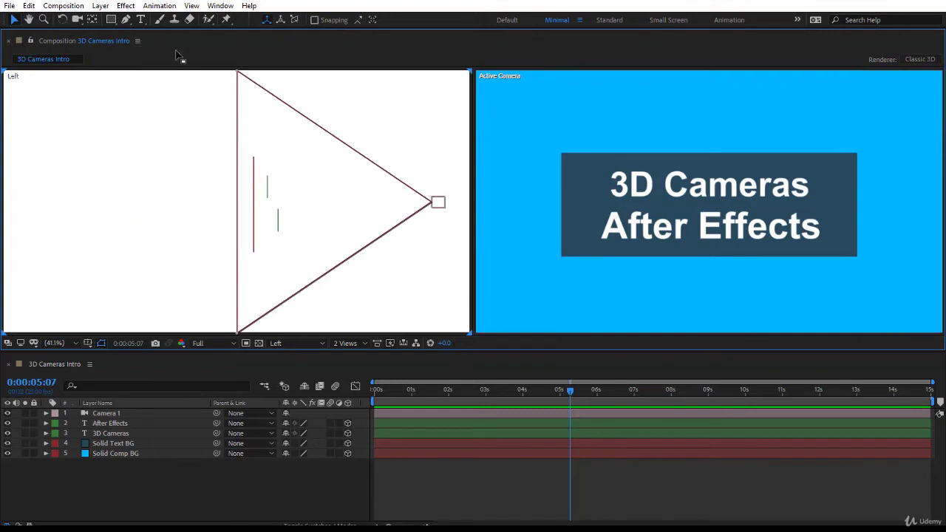
left_click(138, 42)
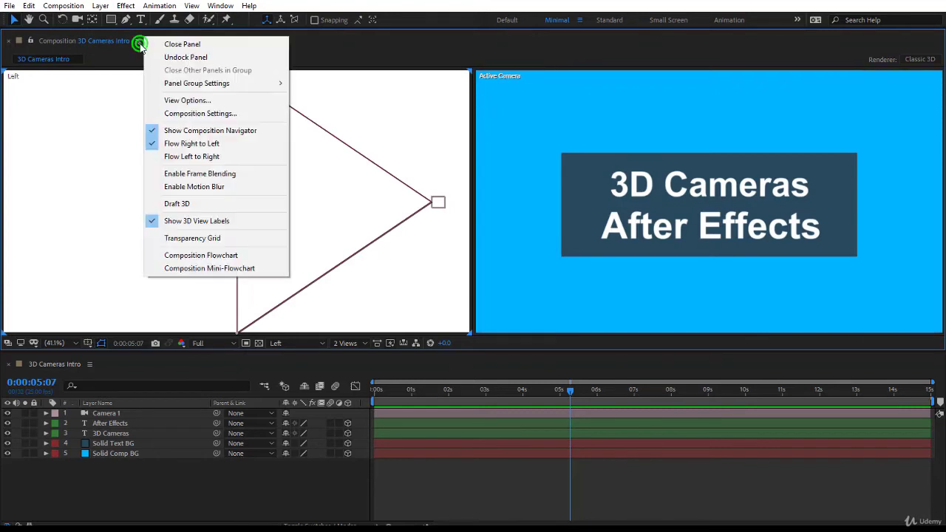
left_click(194, 101)
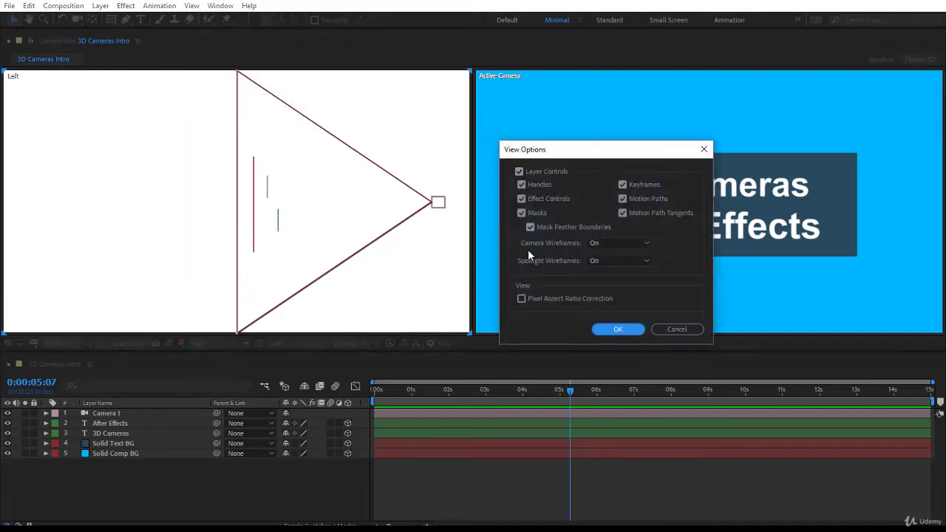
left_click(594, 244)
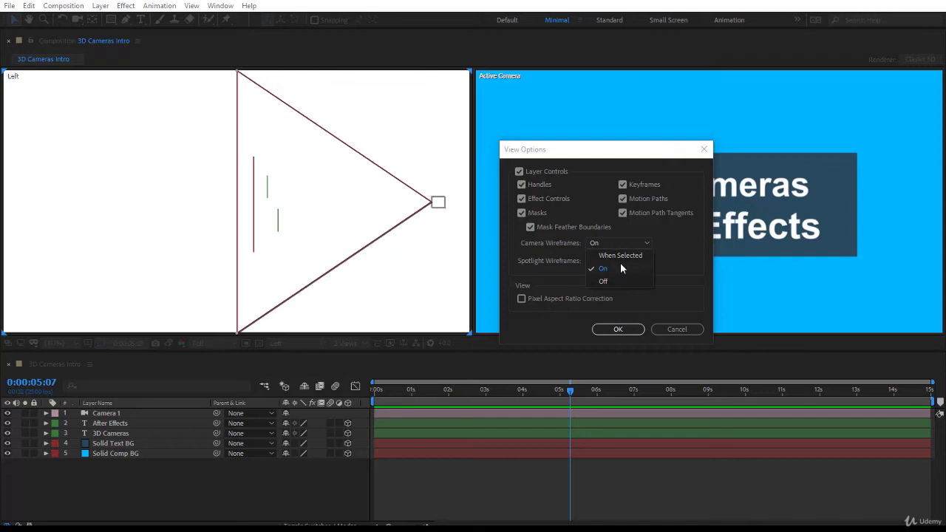
left_click(619, 268)
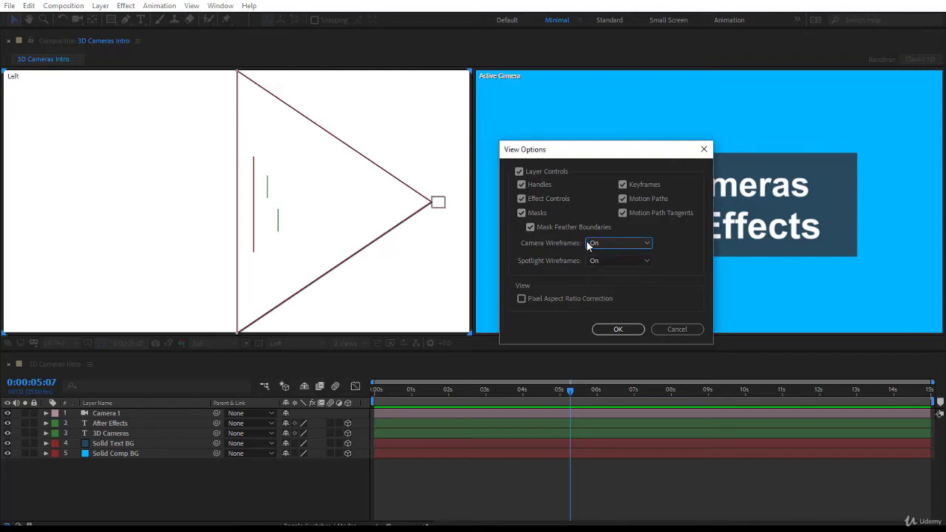
left_click(632, 330)
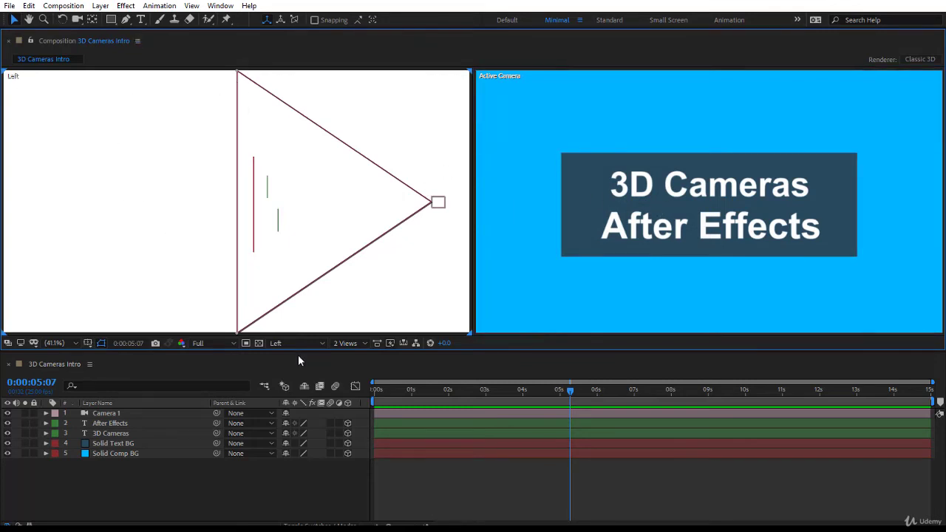
Select Camera 1 and drag its point of interest slightly in the Left view
left_click(437, 202)
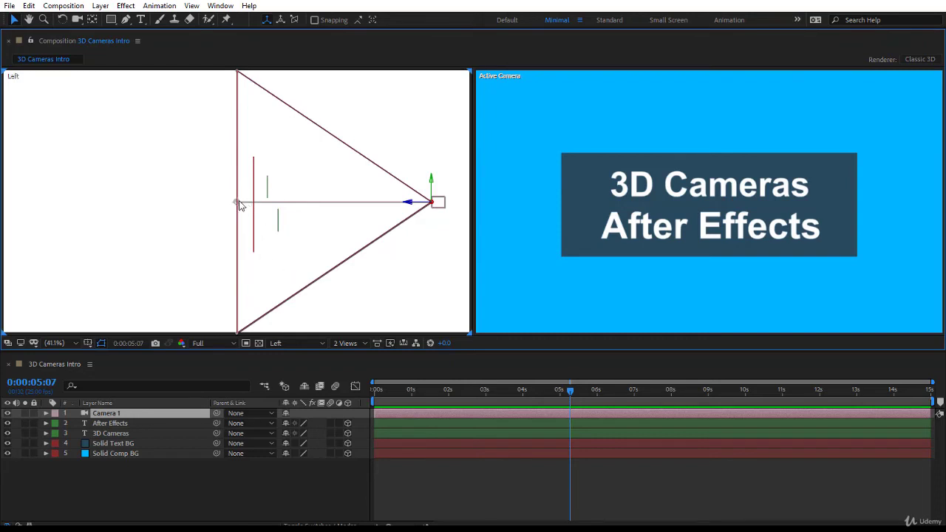
mouse_move(236, 204)
left_mouse_down()
mouse_move(238, 191)
mouse_move(238, 205)
left_mouse_up()
Expand Camera 1's Transform and Camera Options groups and resize the timeline to see them
left_click(46, 412)
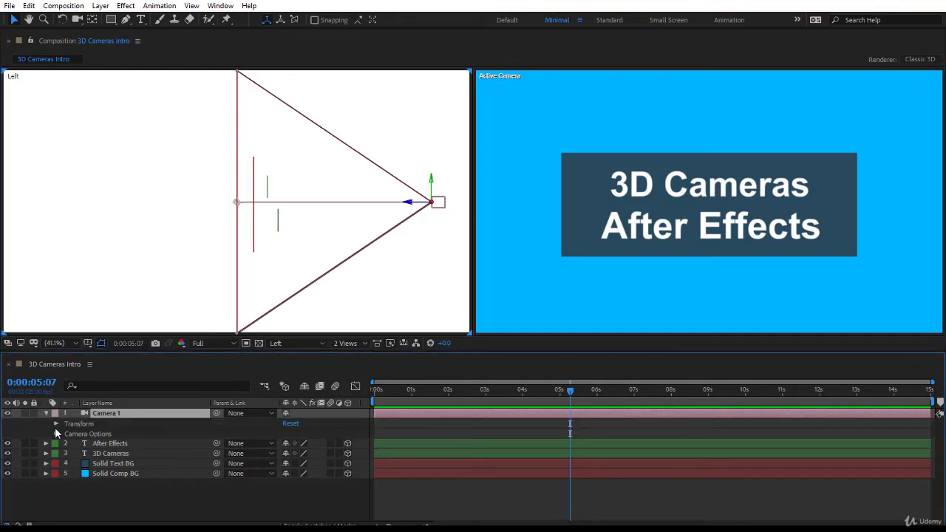
left_click(55, 423)
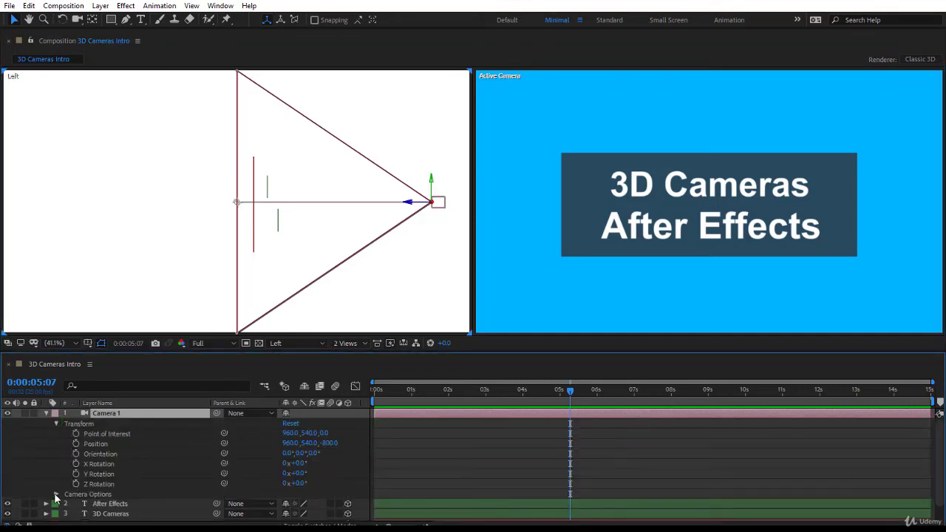
left_click(56, 494)
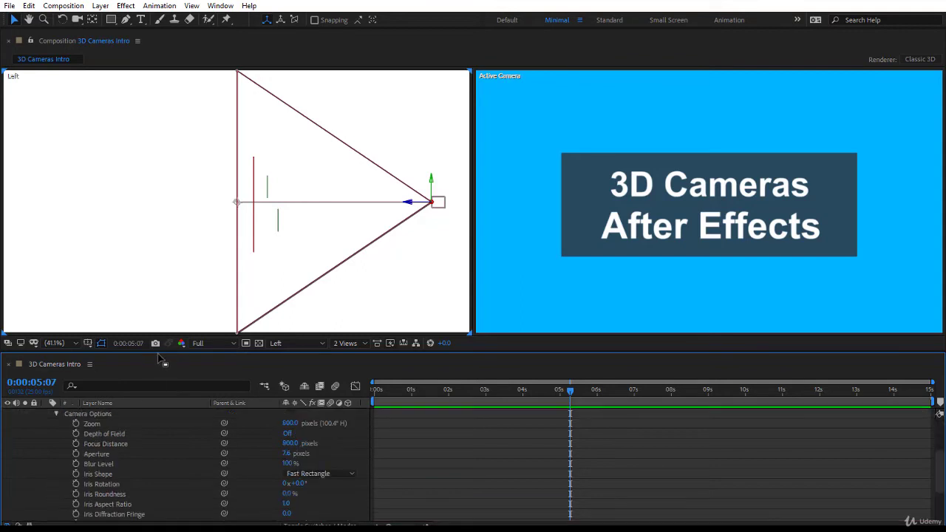
left_click_drag(163, 350, 163, 322)
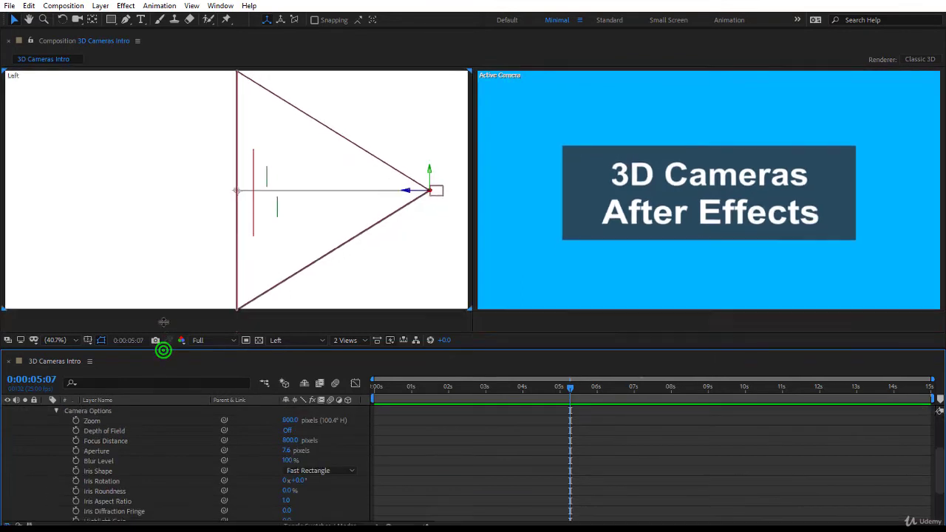
scroll(160, 387, "up", 4)
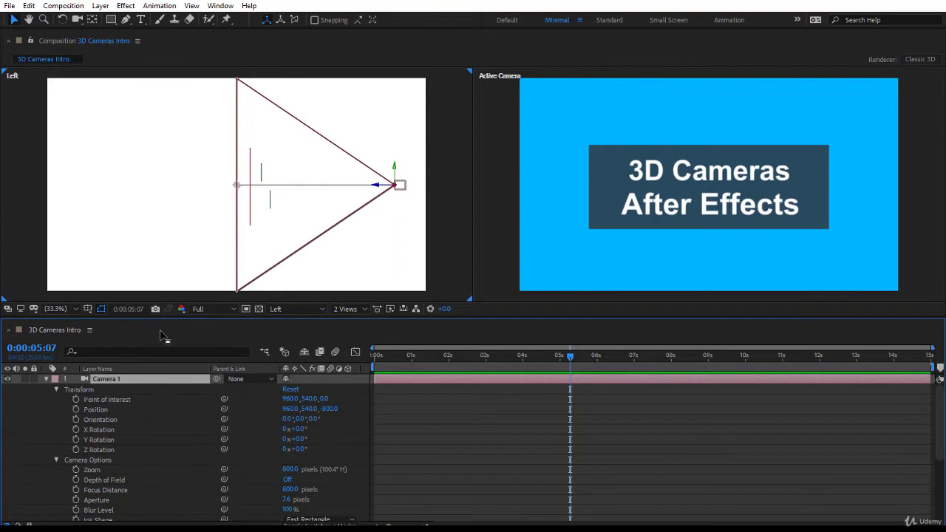
left_click_drag(164, 318, 162, 341)
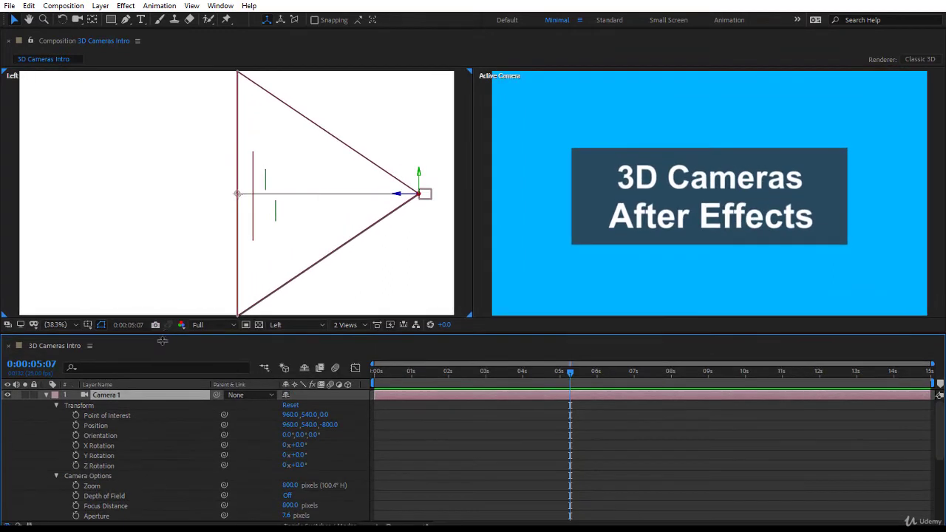
Review Point of Interest, Zoom 800 and Focus Distance 800, then reselect the Camera 1 layer
left_click(129, 416)
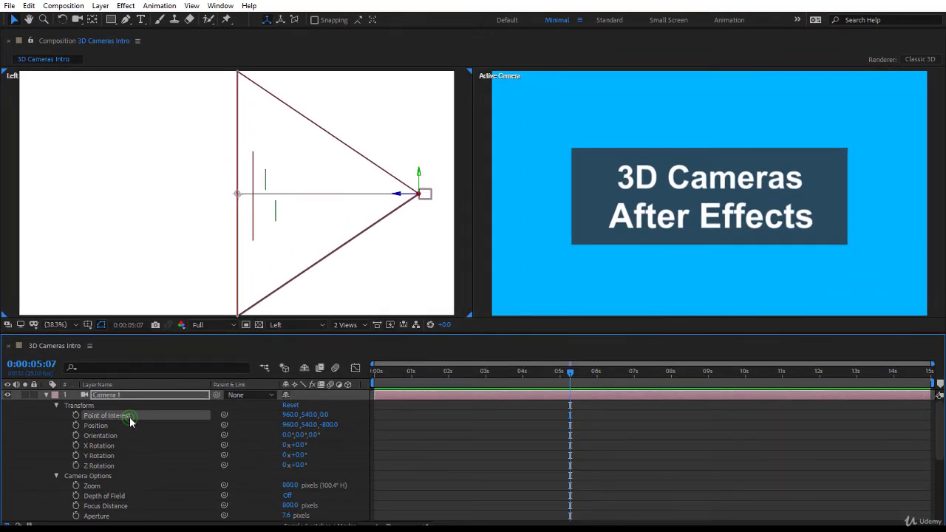
left_click(117, 487)
left_click(126, 506)
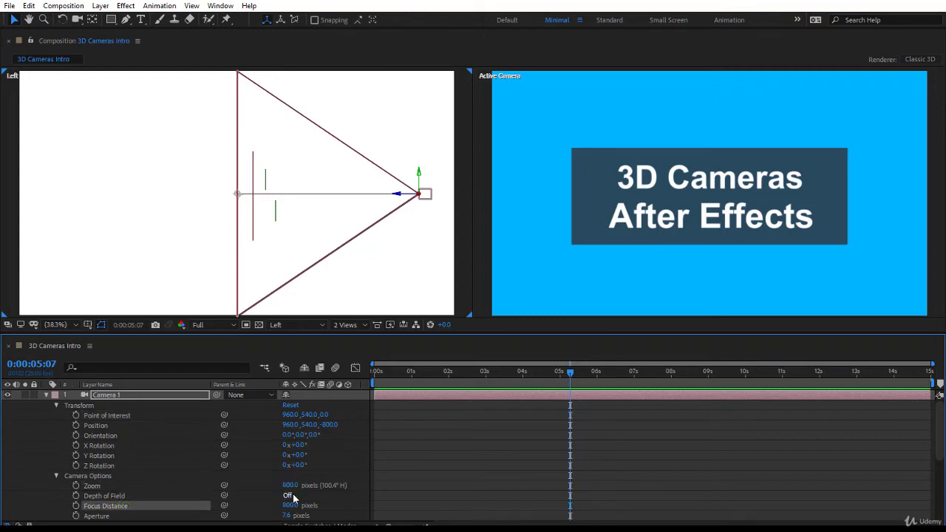
left_click(174, 394)
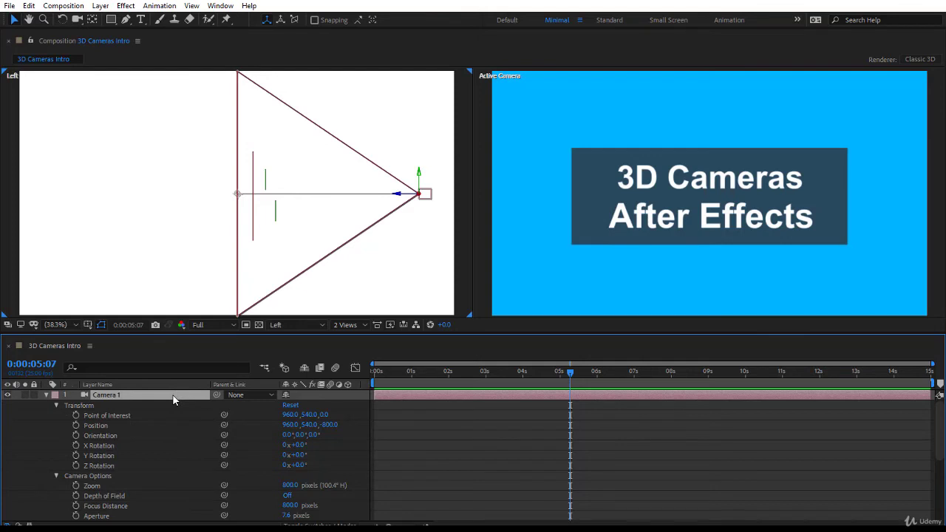
Open Camera 1's Camera Settings and change its Type to One-Node Camera
double_click(173, 396)
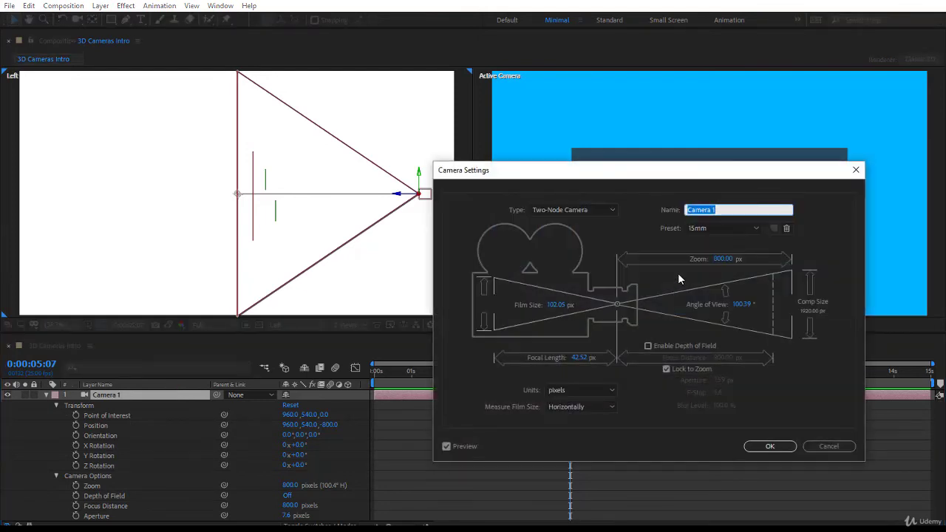
left_click_drag(644, 173, 666, 171)
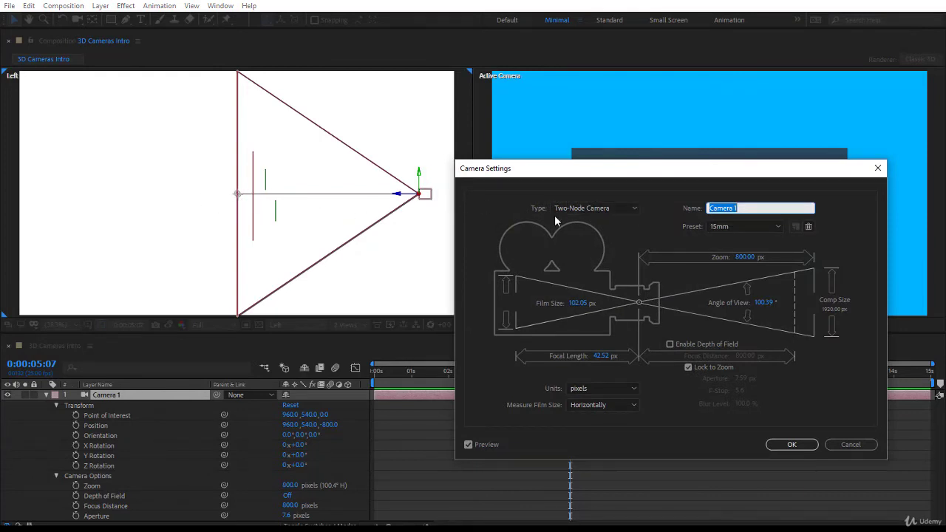
left_click(579, 210)
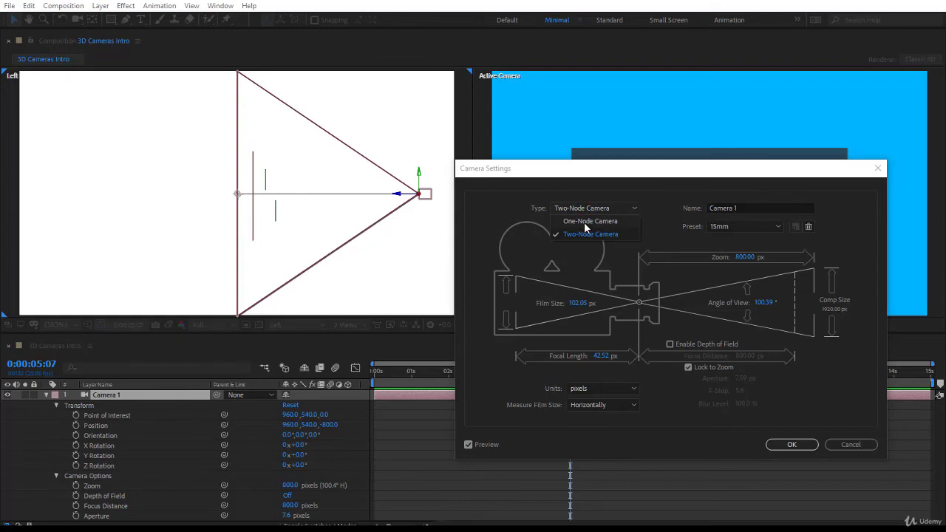
left_click(584, 221)
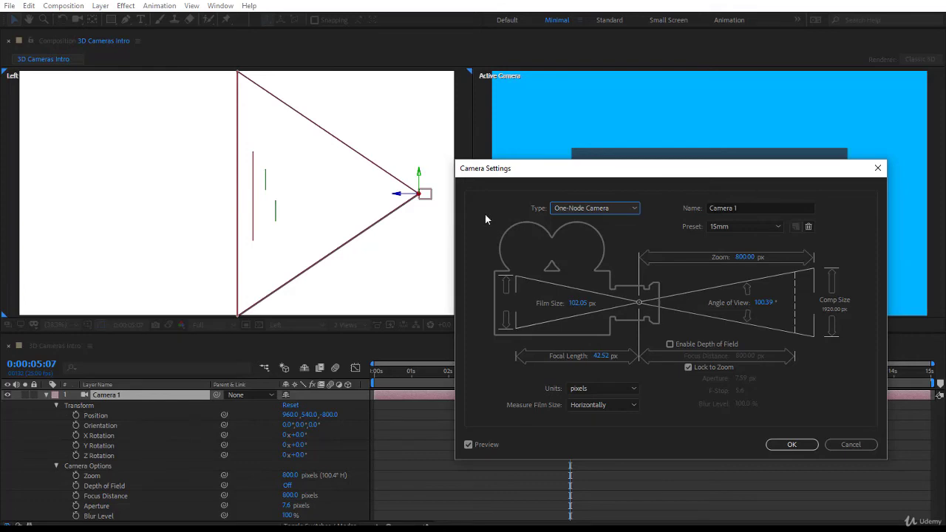
Switch Camera 1 back to Two-Node, reapply the 15mm preset, and widen Angle of View to 141°
left_click(566, 208)
left_click(572, 234)
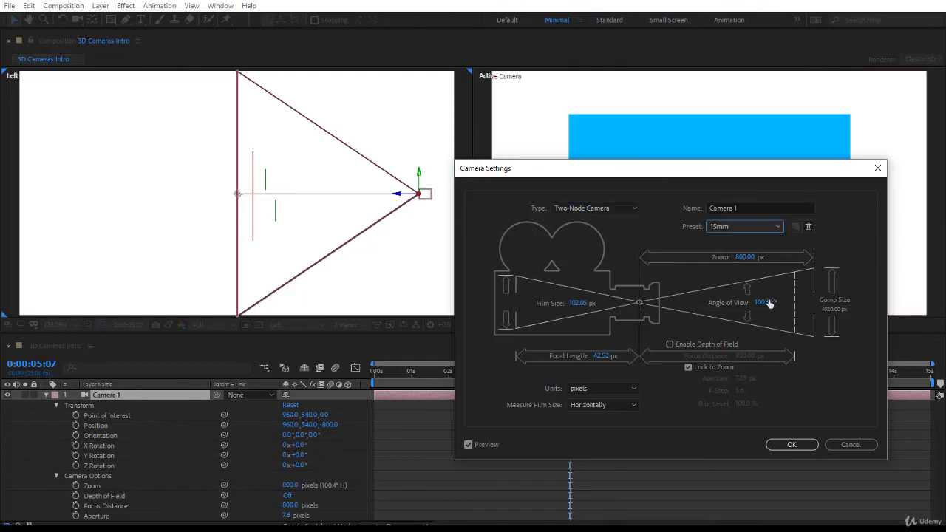
left_click_drag(747, 264, 675, 255)
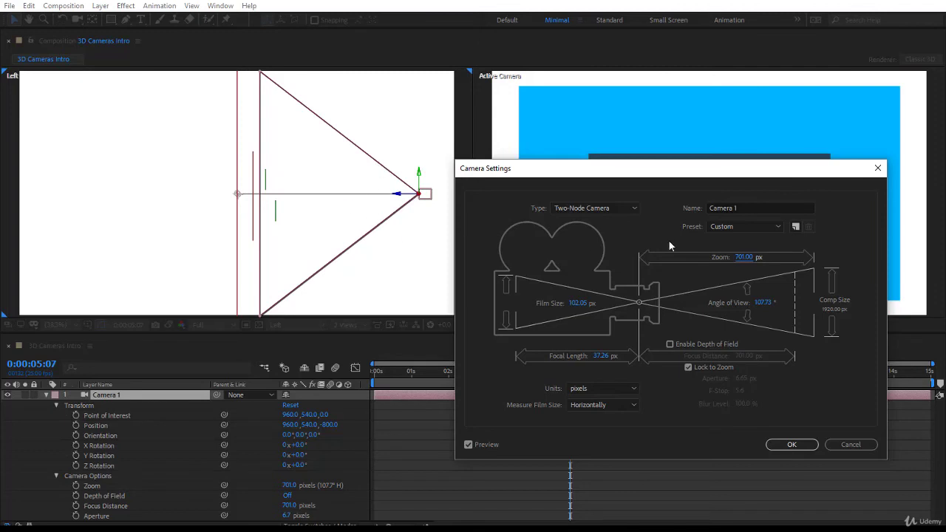
key("Down")
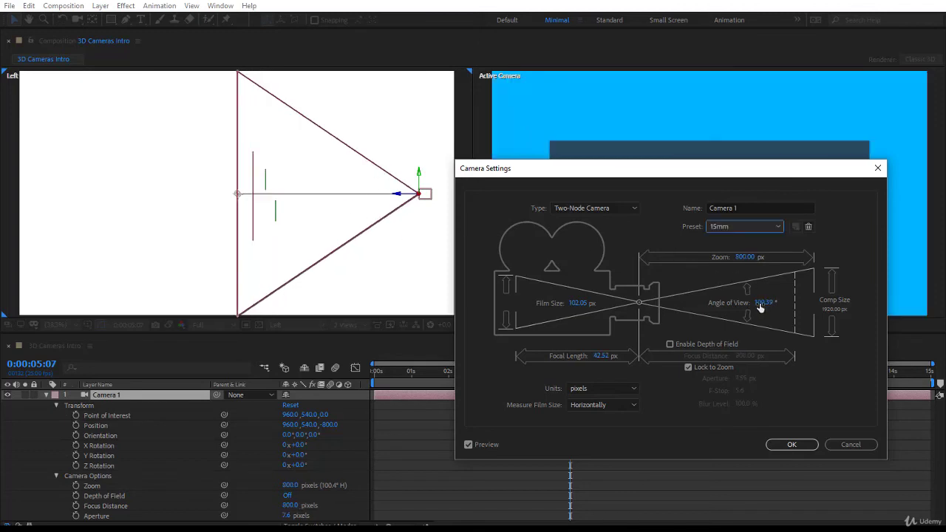
left_click_drag(759, 306, 793, 303)
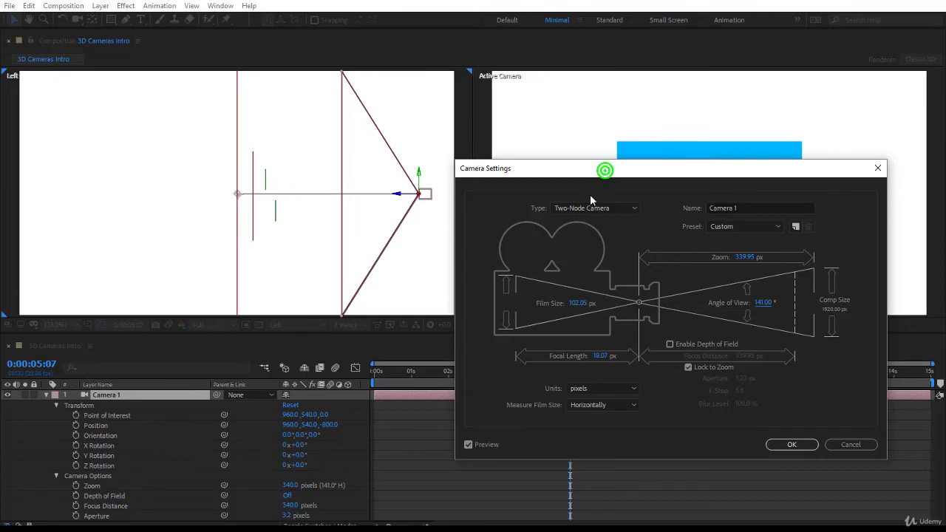
Move Camera Settings aside and scrub Angle of View to 59°, giving 1696.79 px zoom
left_click_drag(606, 167, 524, 237)
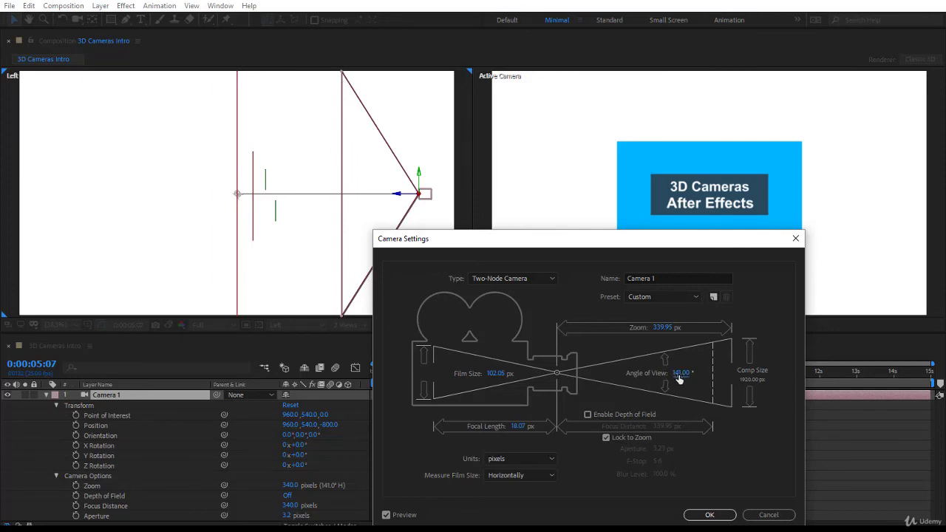
left_click_drag(680, 373, 700, 377)
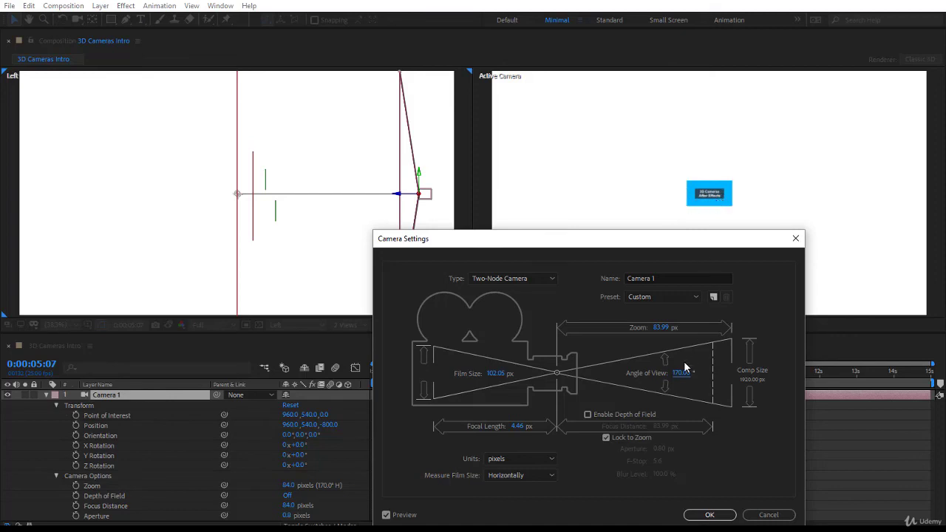
left_click_drag(680, 374, 610, 370)
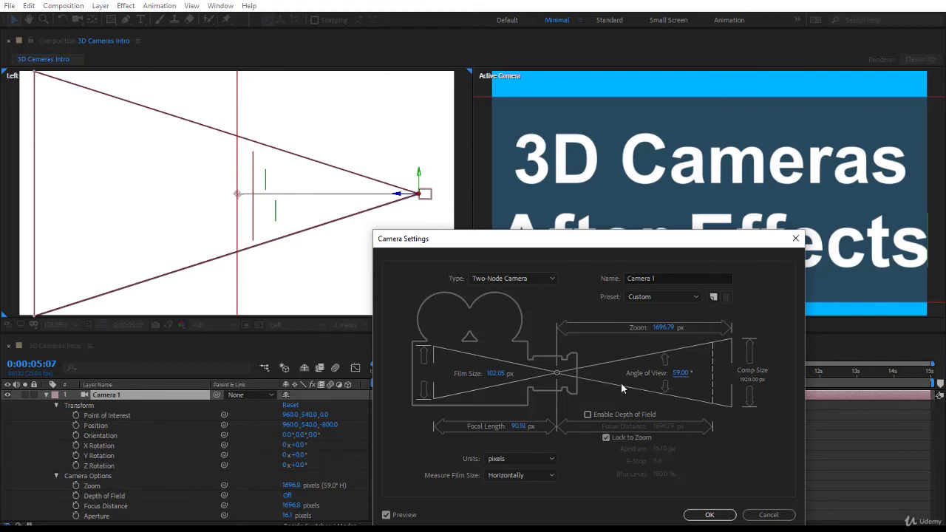
Apply the 15mm camera preset and set Film Size to 56
left_click(668, 299)
left_click(661, 328)
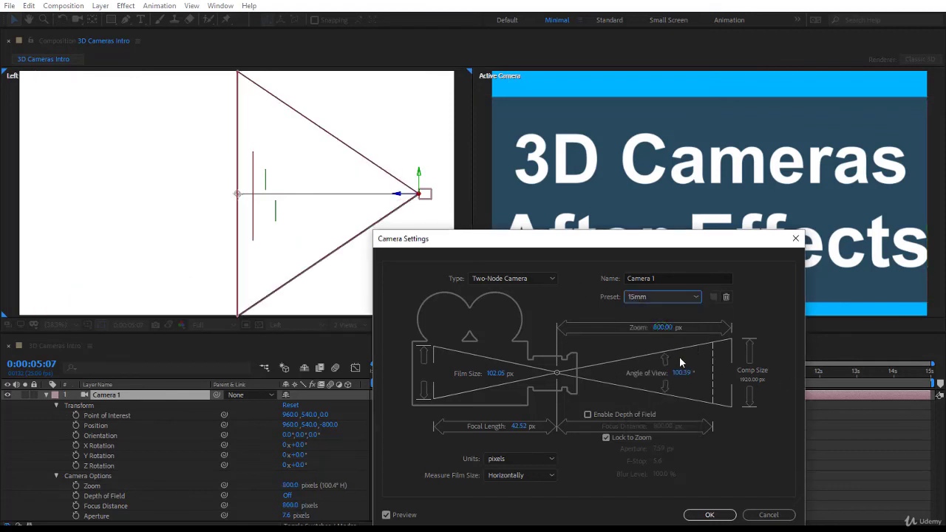
left_click(496, 374)
type("56")
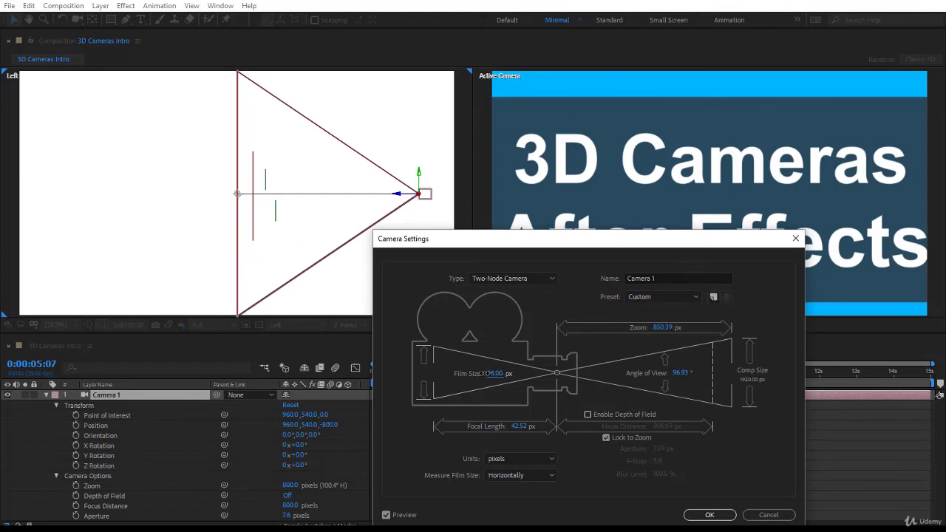
key("Tab")
Scrub Film Size to 109 and then 194, then cancel the camera settings, discarding the changes
left_click_drag(467, 374, 631, 423)
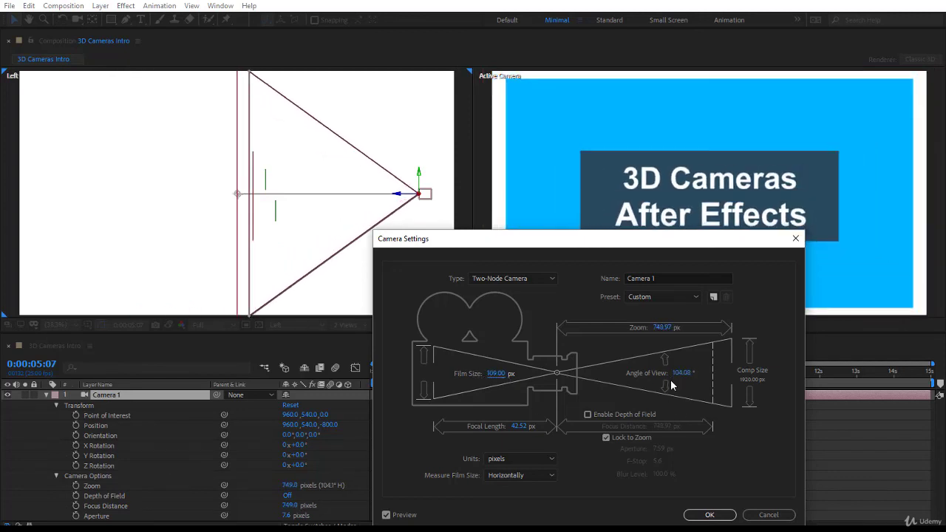
left_click(495, 373)
left_click_drag(495, 373, 546, 377)
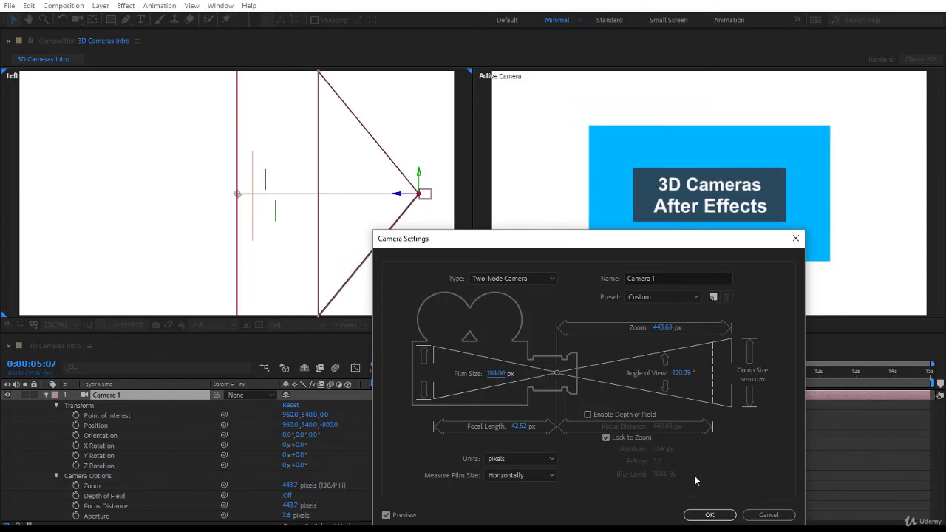
left_click(769, 514)
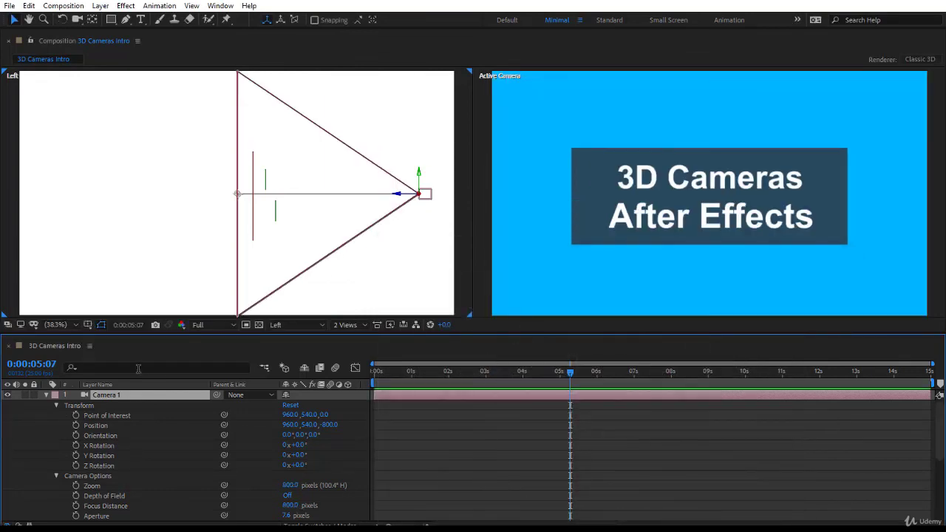
Collapse Camera 1's properties and orbit the camera in the Left view
left_click(46, 394)
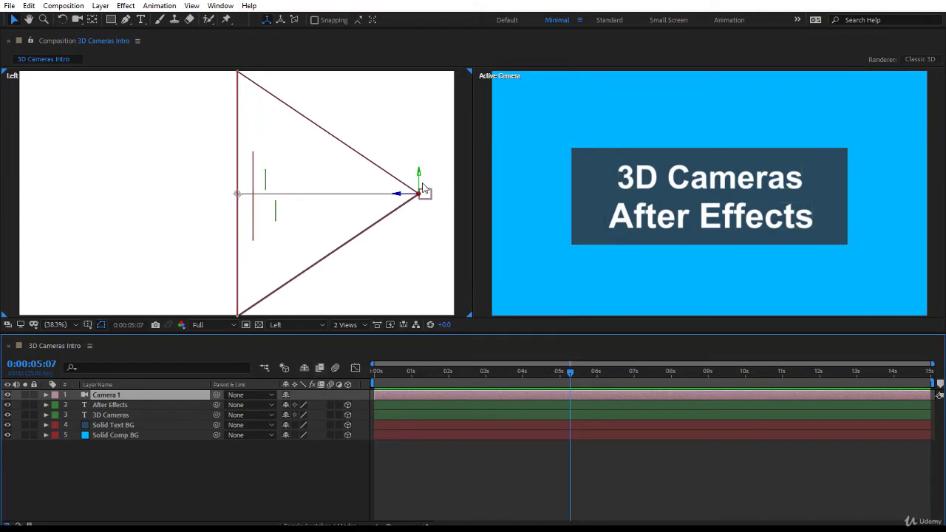
mouse_move(428, 195)
left_mouse_down()
mouse_move(400, 270)
mouse_move(411, 245)
mouse_move(410, 196)
left_mouse_up()
left_click_drag(397, 159, 387, 146)
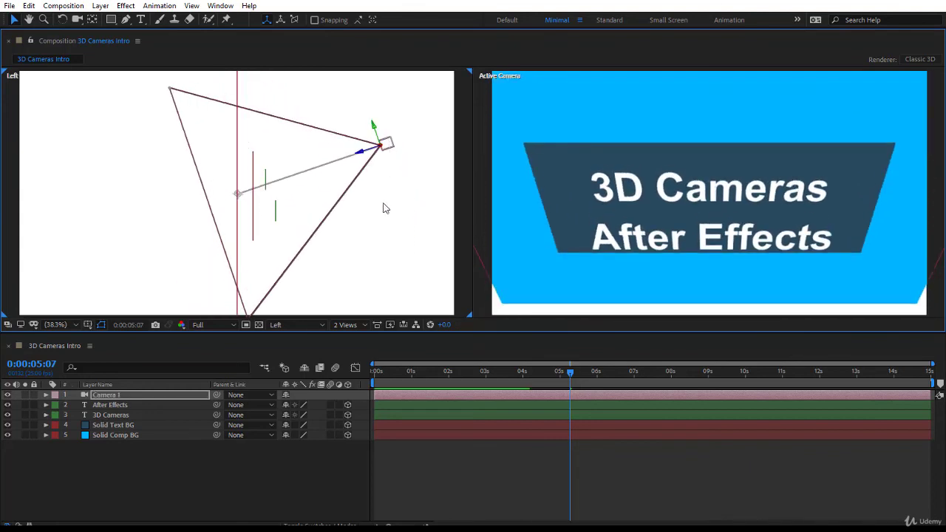
Toggle Solid Comp BG's 3D switch off and back on, then undo to level the camera
left_click(347, 435)
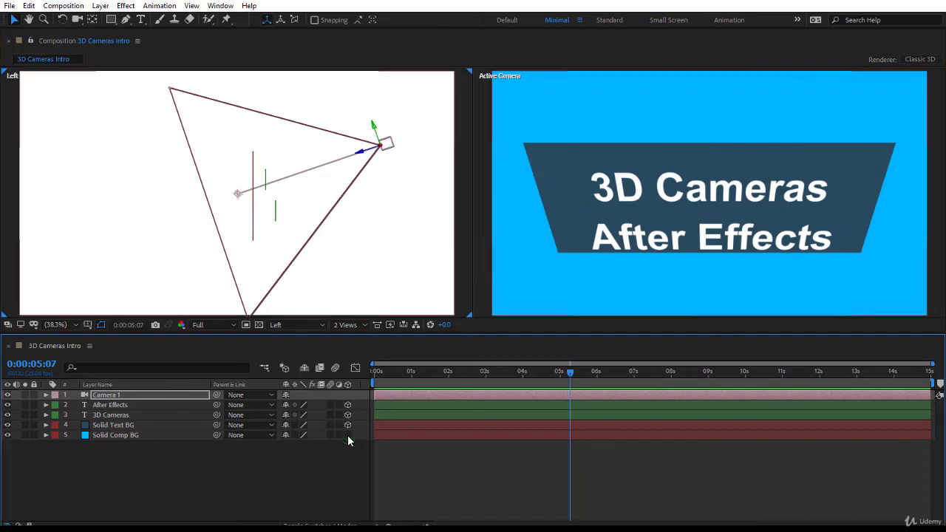
left_click_drag(393, 151, 401, 173)
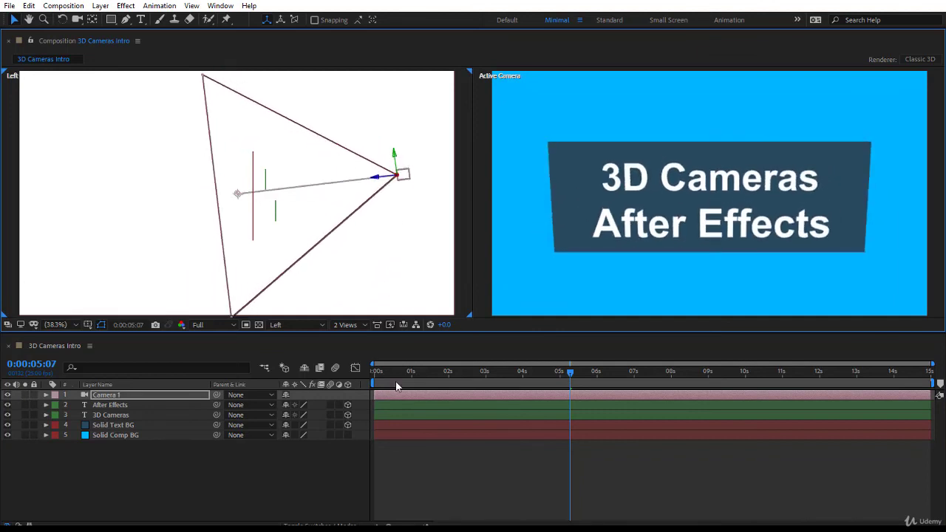
left_click(347, 435)
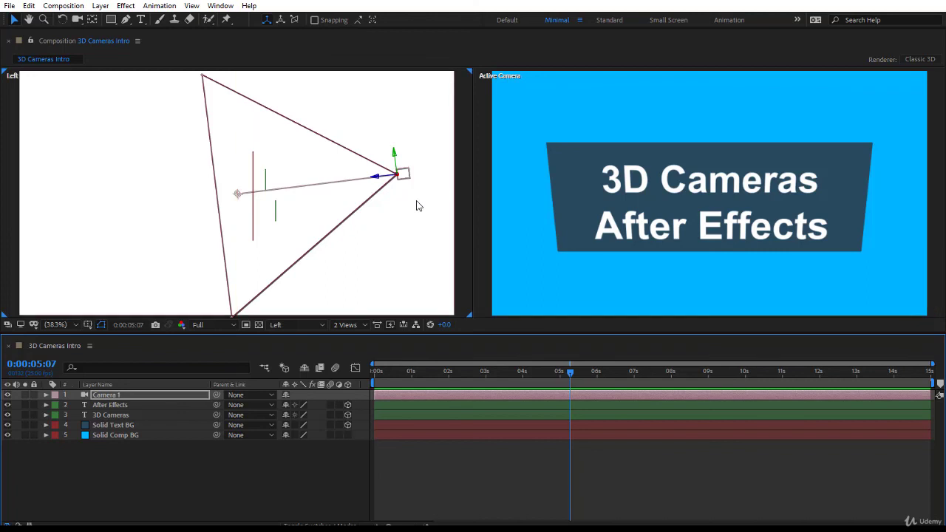
key("ctrl+z")
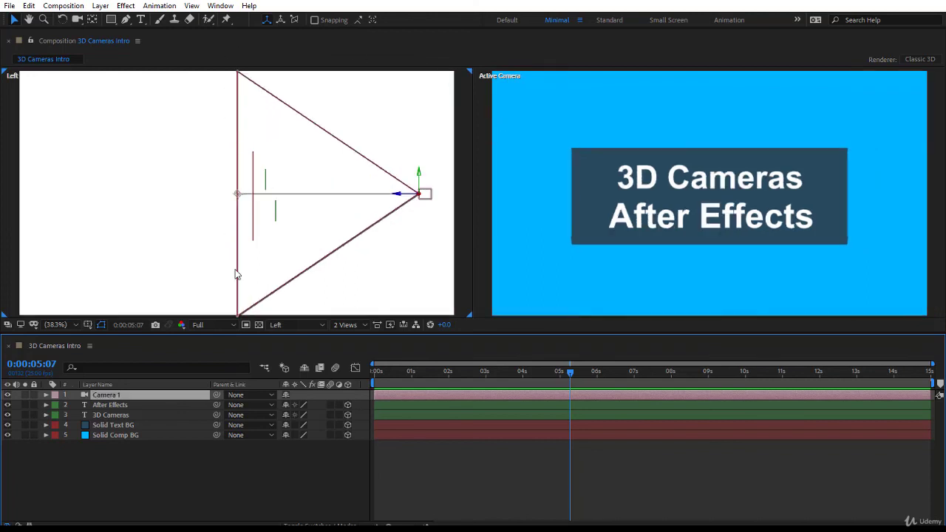